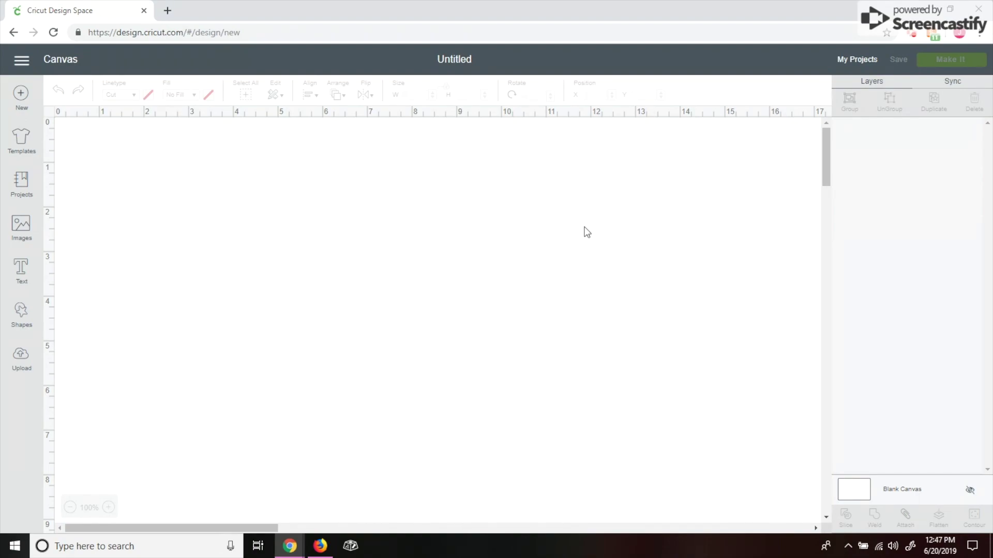
# Open the saved Bags project from My Projects onto the canvas.
pyautogui.click(856, 61)
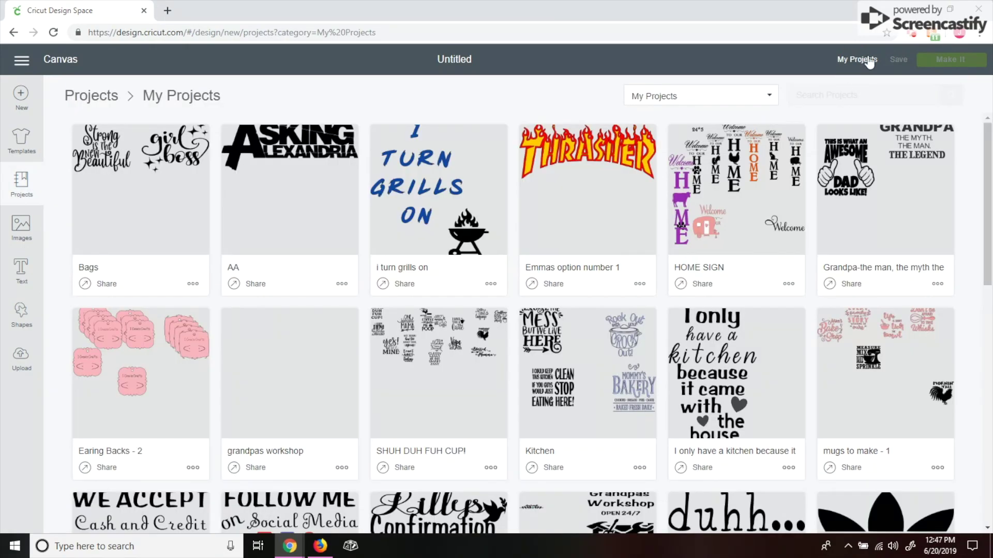
pyautogui.click(169, 206)
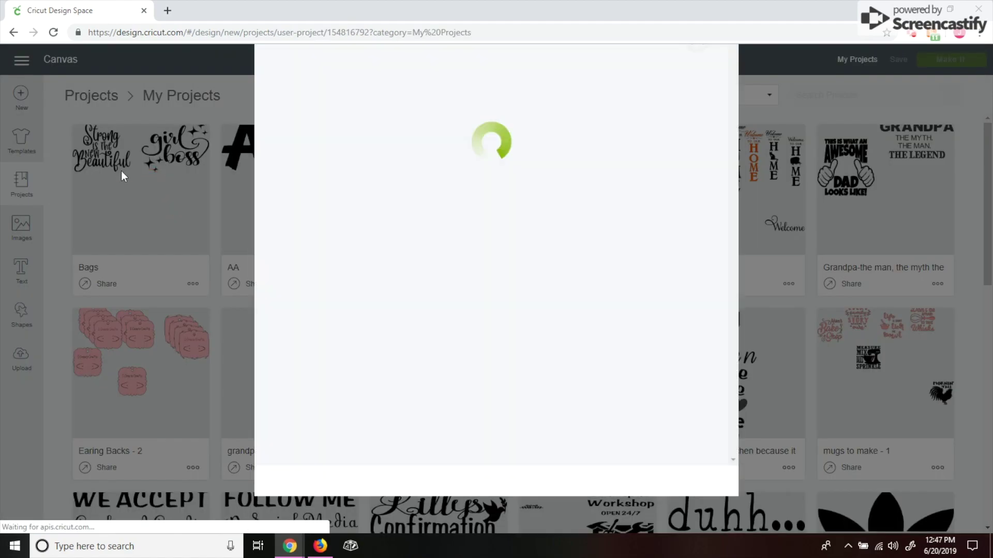
pyautogui.click(596, 513)
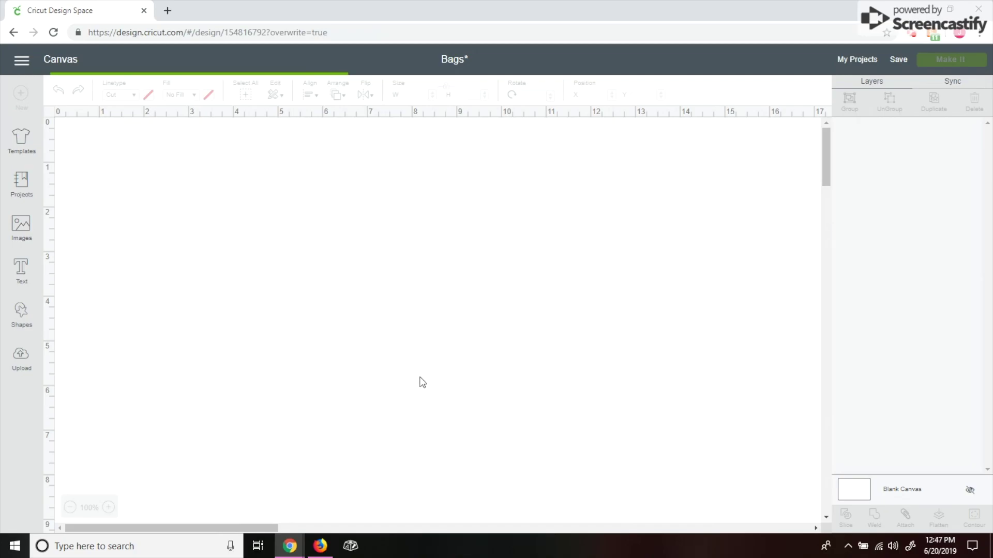
# Zoom out twice so both designs fit, and shrink Strong is the New Beautiful.
pyautogui.click(408, 337)
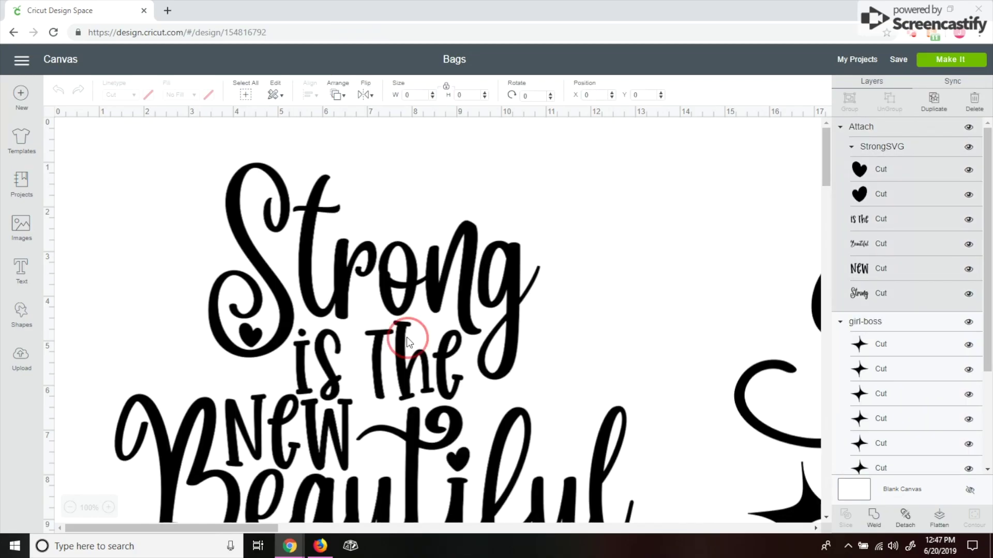
pyautogui.click(70, 508)
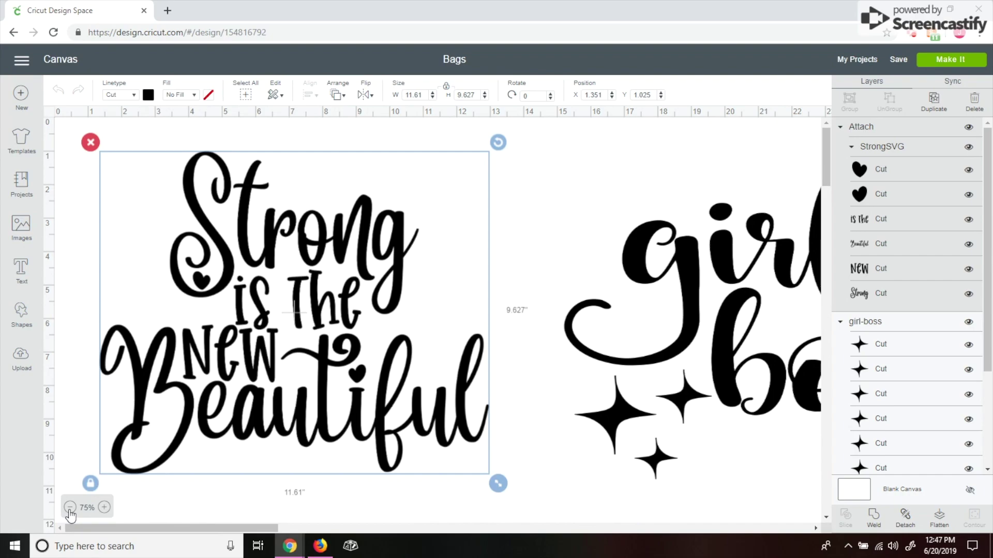
pyautogui.click(70, 508)
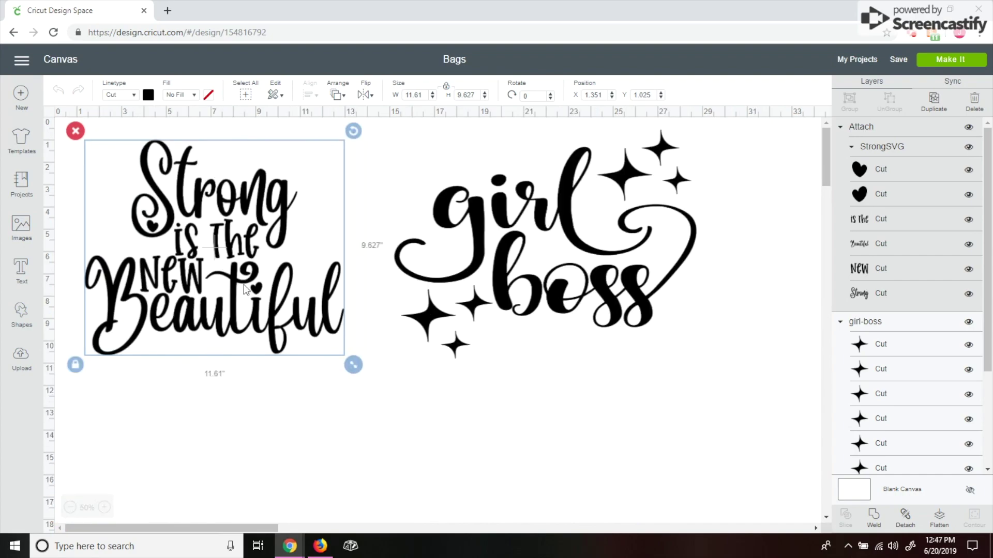
pyautogui.moveTo(355, 368); pyautogui.dragTo(223, 254)
# Shrink the girl boss design and move it left beside Strong.
pyautogui.click(493, 255)
pyautogui.moveTo(700, 361); pyautogui.dragTo(567, 266)
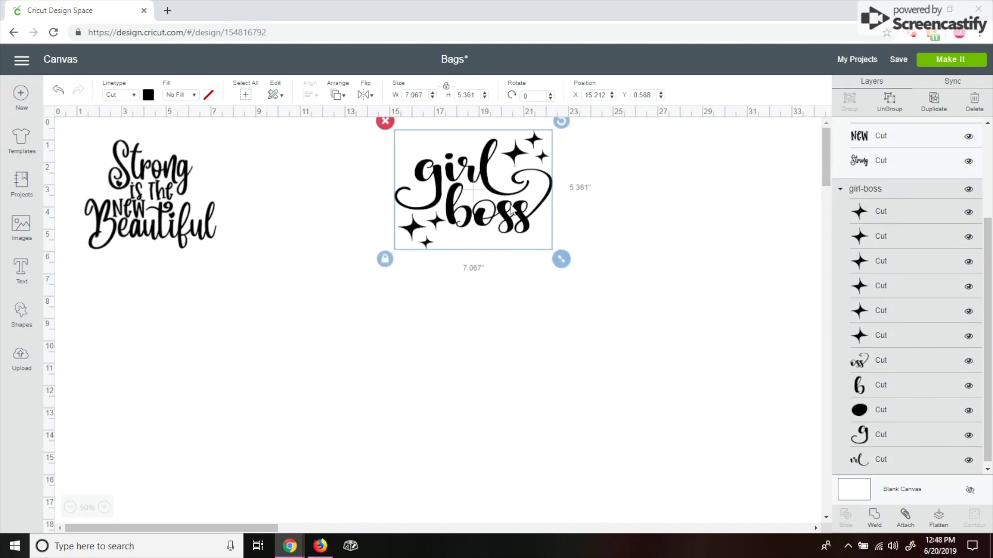
pyautogui.moveTo(486, 192); pyautogui.dragTo(331, 193)
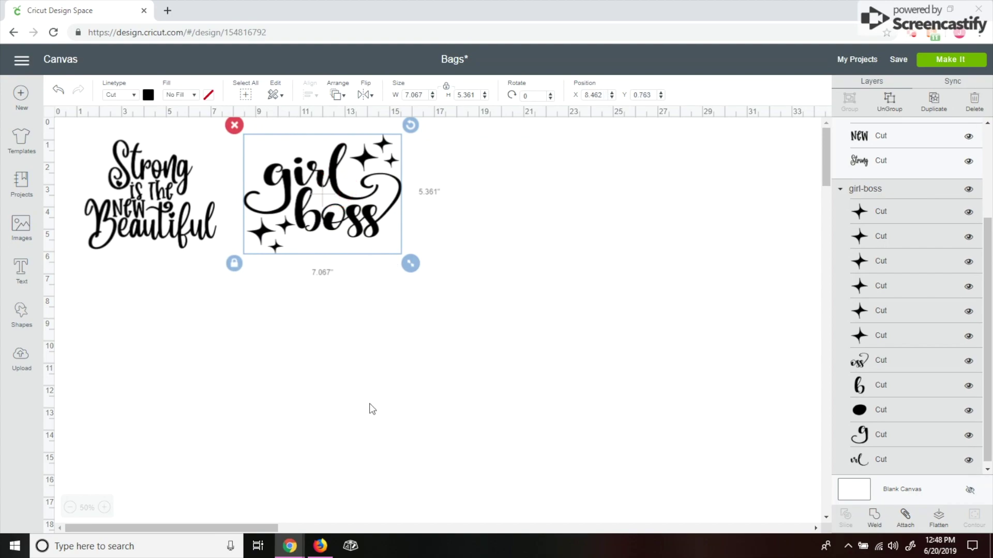
# Unlock proportions, size girl boss to 7 x 7 in, and move it right.
pyautogui.click(446, 86)
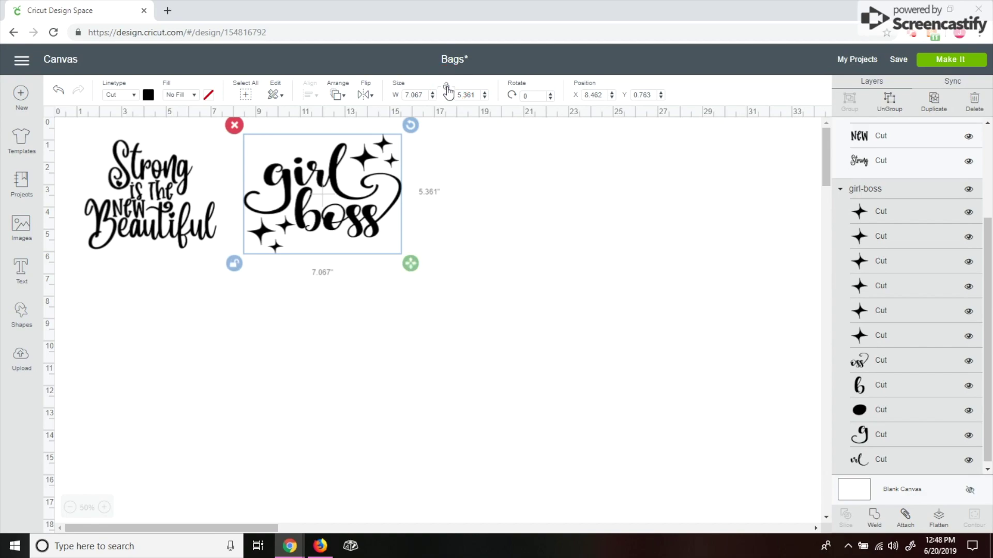
pyautogui.click(415, 95)
pyautogui.write('7')
pyautogui.press('Tab')
pyautogui.write('7')
pyautogui.press('Return')
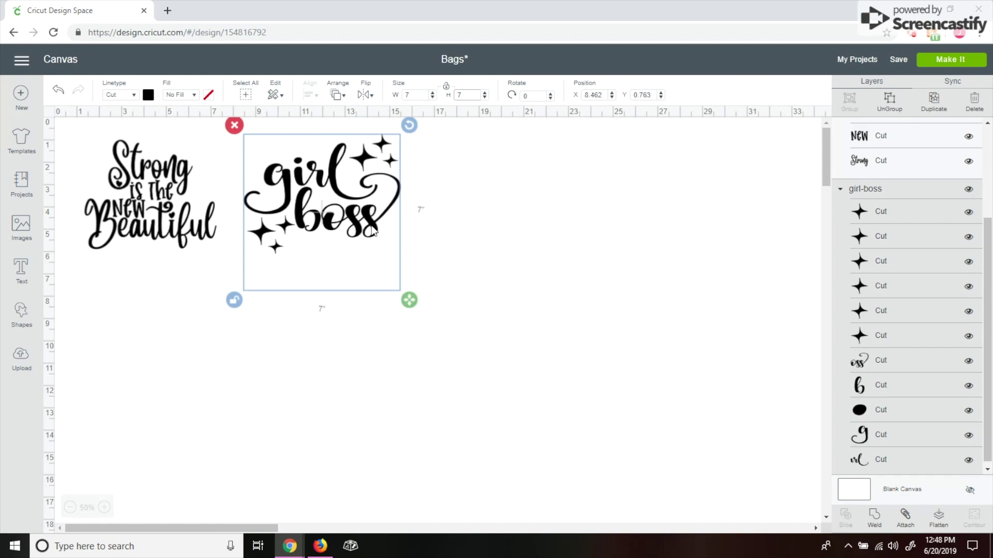
pyautogui.moveTo(374, 235); pyautogui.dragTo(561, 234)
# Size the Strong is the New Beautiful design to 7 x 7 in.
pyautogui.click(204, 227)
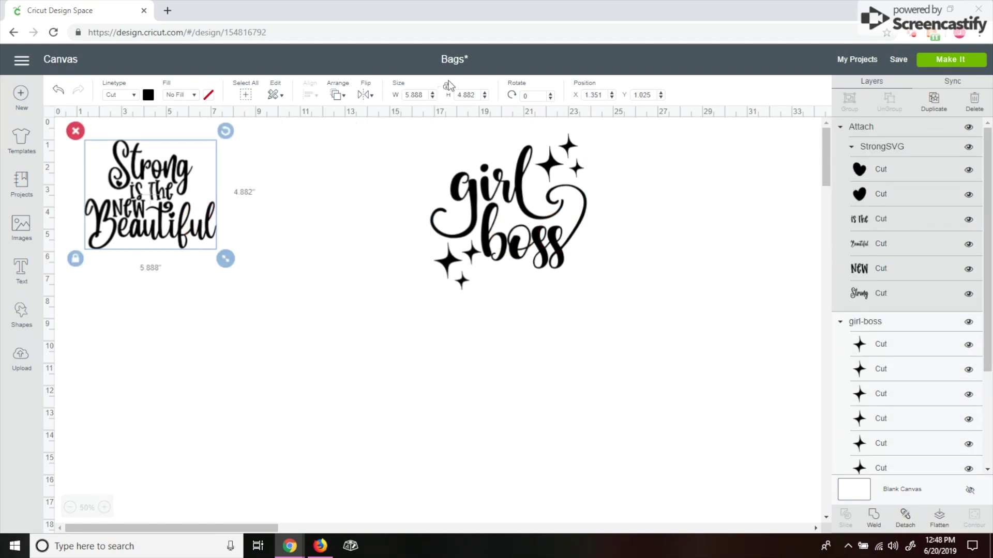
pyautogui.click(419, 95)
pyautogui.write('7')
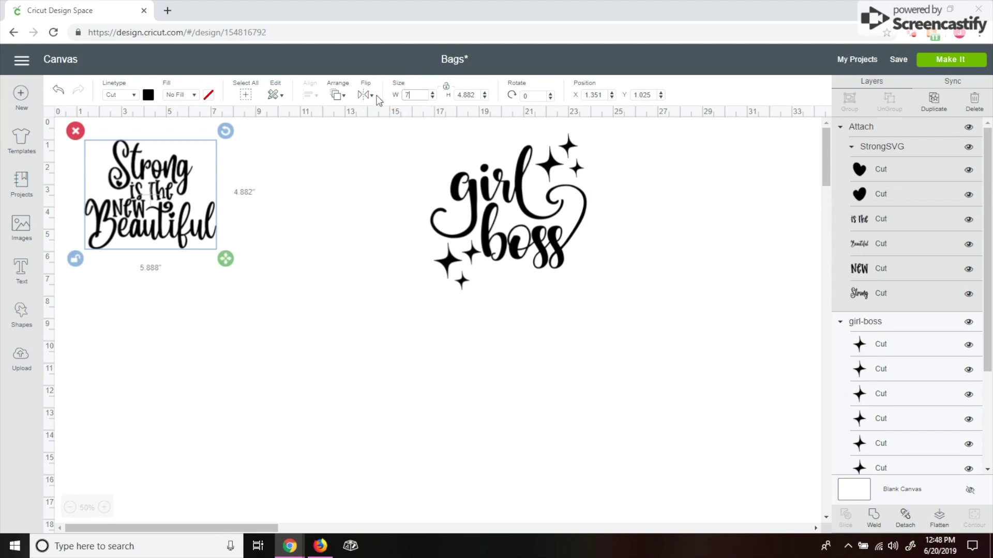
pyautogui.press('Tab')
pyautogui.write('7')
pyautogui.press('Return')
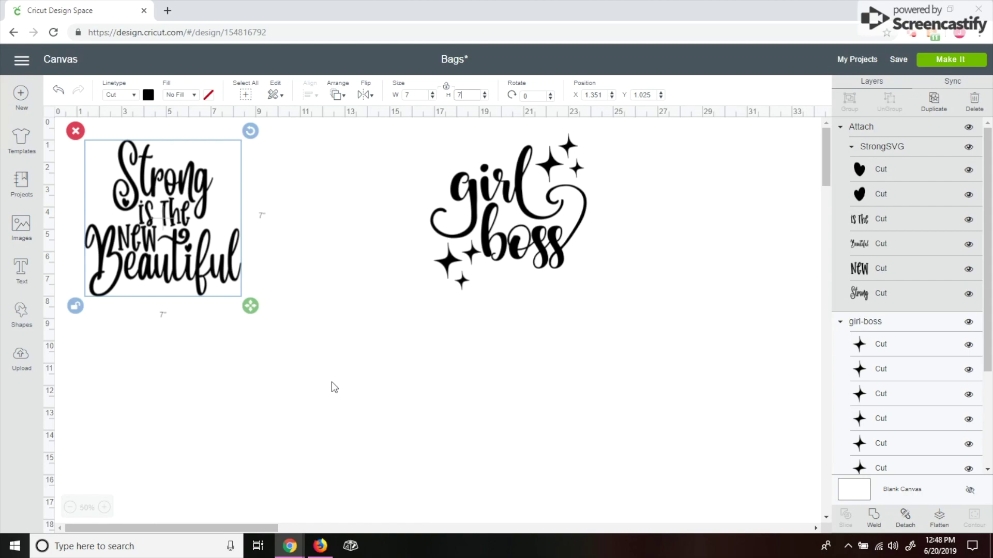
# Zoom in, move girl boss toward Strong, and resize Strong to 7 x 6.097 in.
pyautogui.click(105, 508)
pyautogui.click(105, 508)
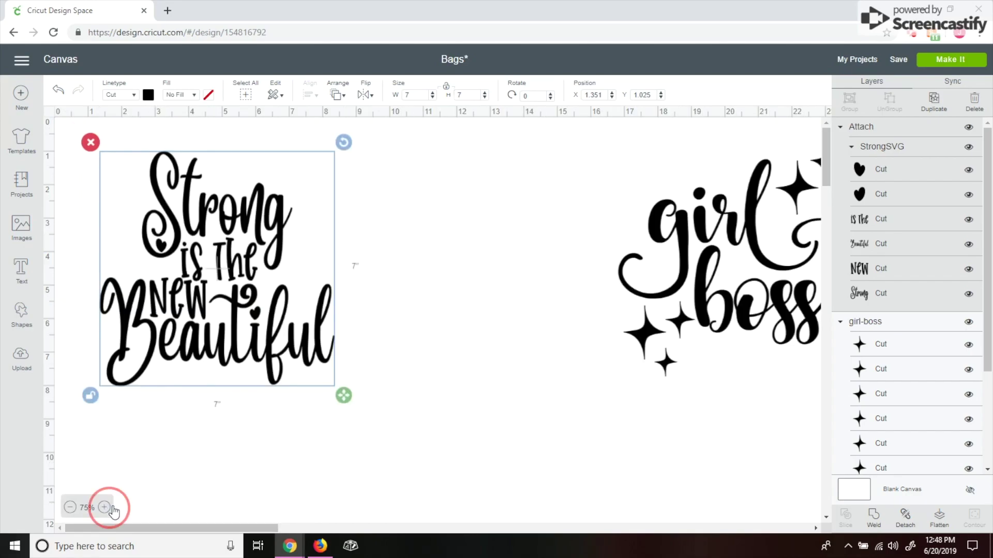
pyautogui.moveTo(817, 325); pyautogui.dragTo(497, 315)
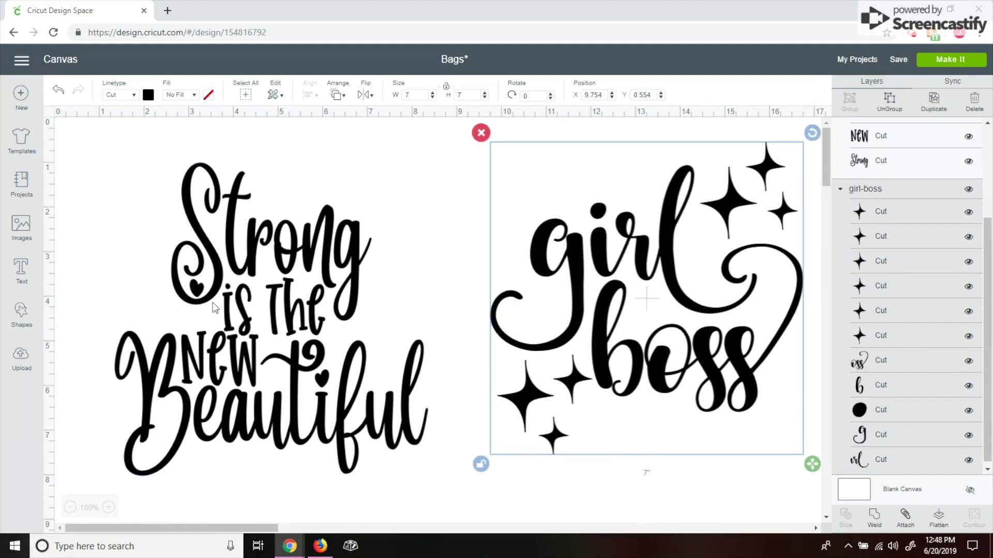
pyautogui.click(401, 456)
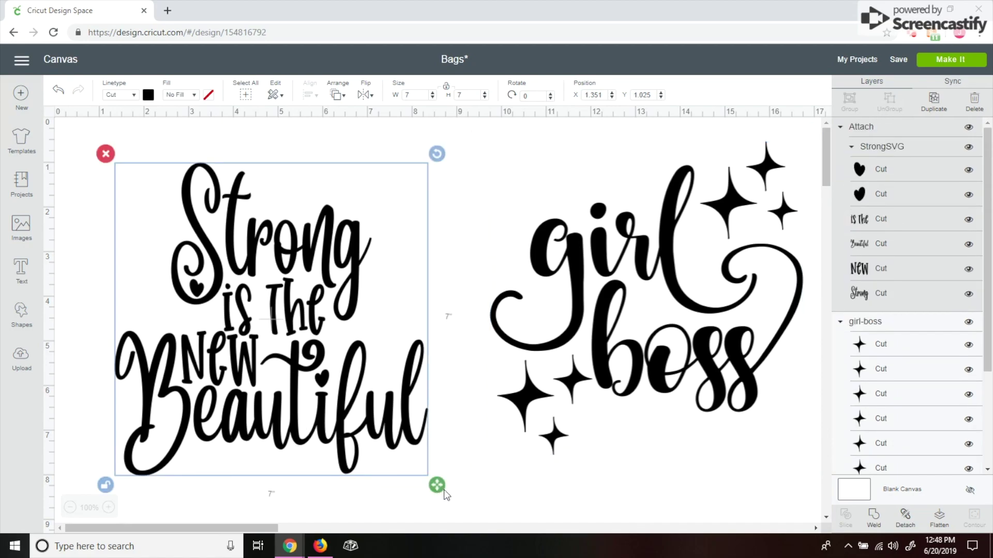
pyautogui.moveTo(440, 491); pyautogui.dragTo(439, 449)
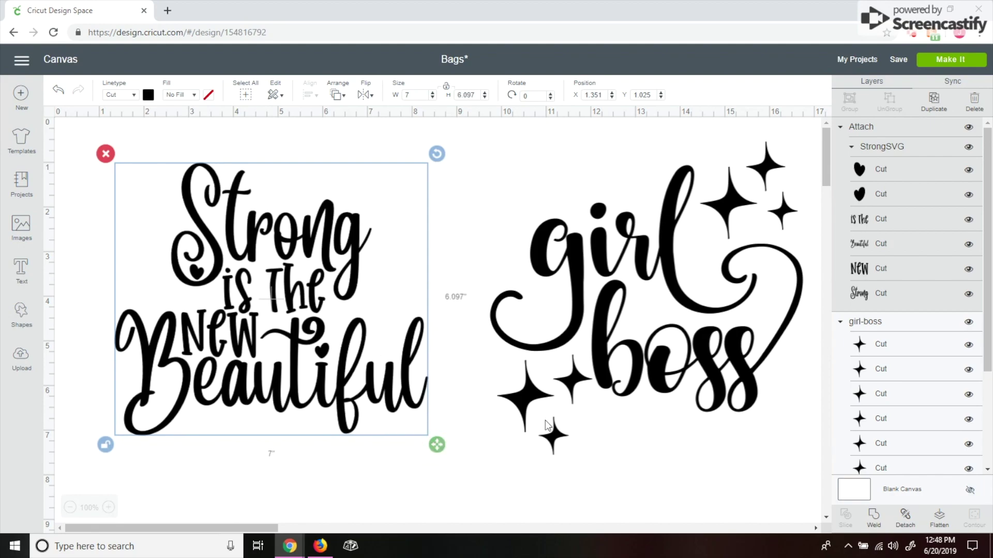
# Adjust the girl boss design's size, then reselect the Strong design.
pyautogui.click(595, 370)
pyautogui.click(480, 464)
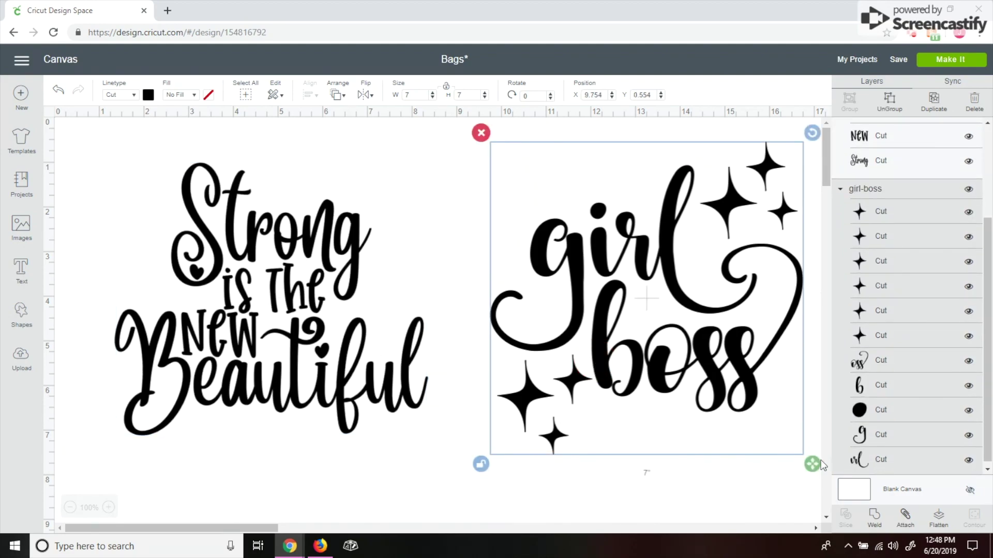
pyautogui.moveTo(812, 464); pyautogui.dragTo(812, 440)
pyautogui.click(359, 399)
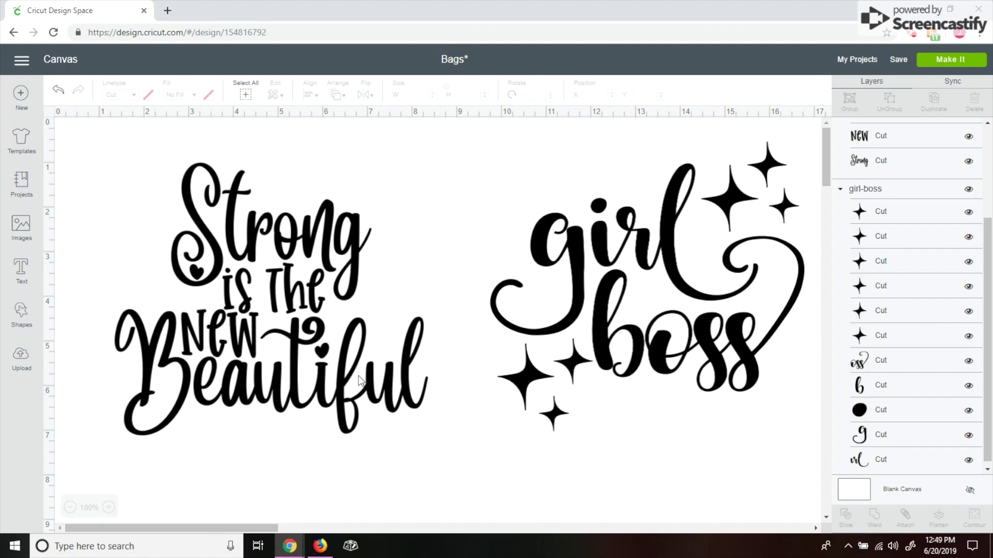
pyautogui.click(342, 257)
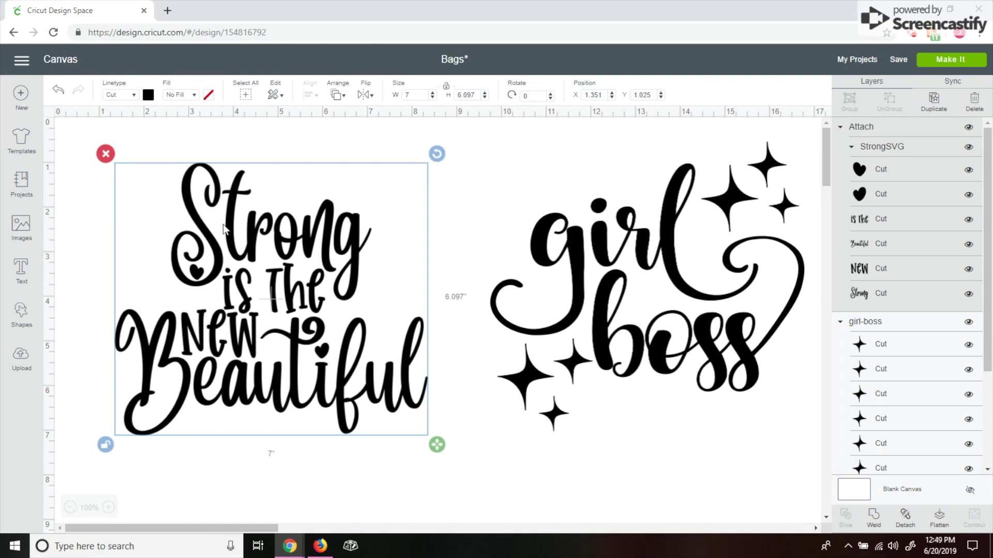
# Color the Strong is the New Beautiful design light pink, then select girl boss.
pyautogui.click(153, 96)
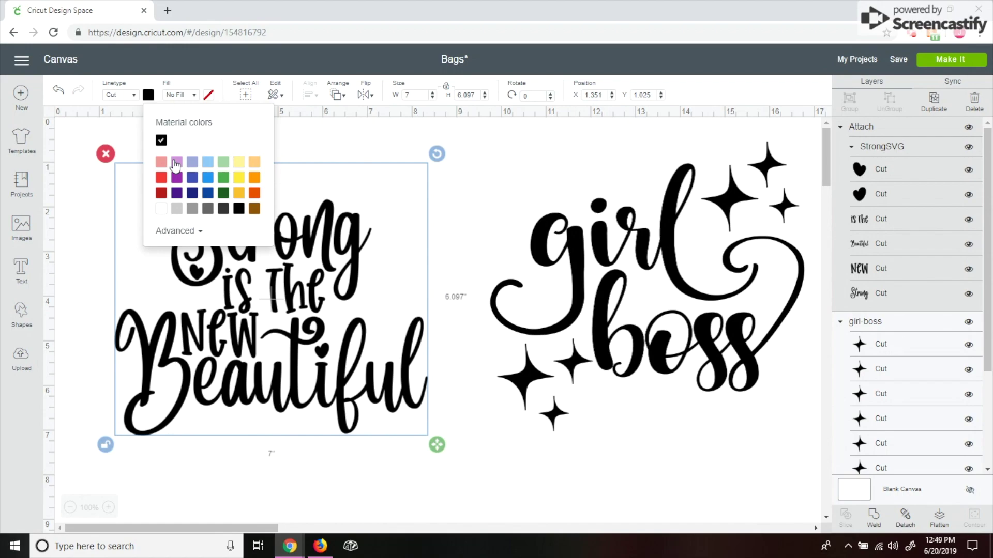
pyautogui.click(161, 162)
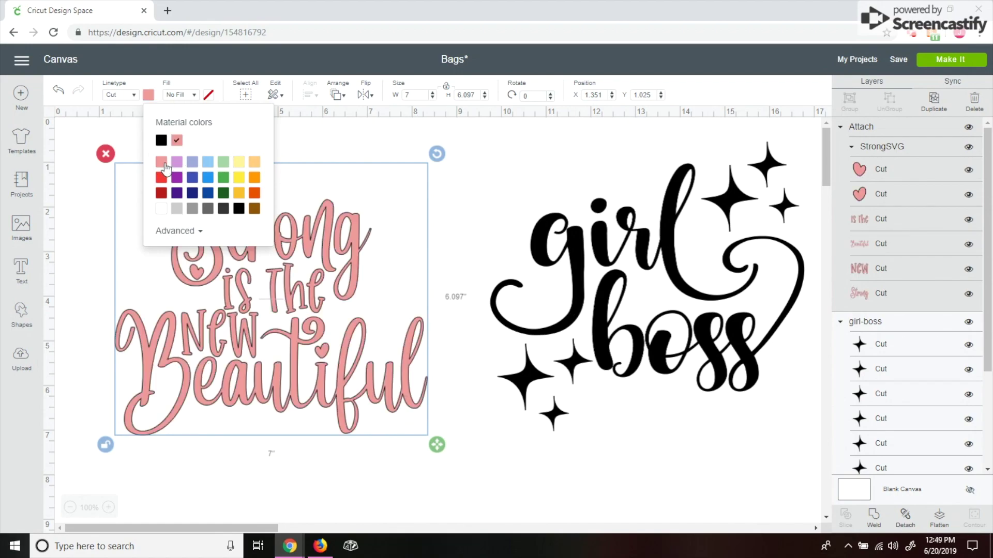
pyautogui.click(583, 303)
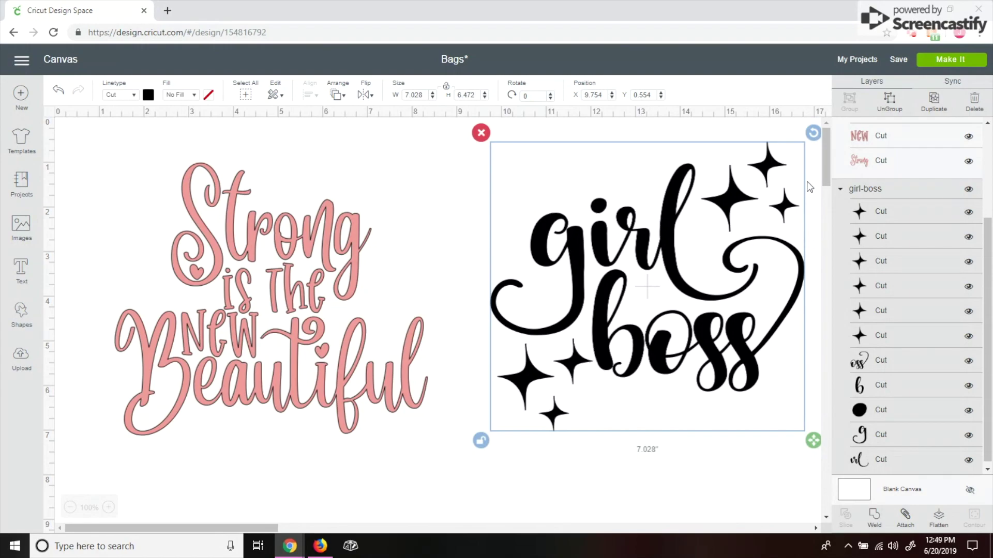
pyautogui.click(960, 66)
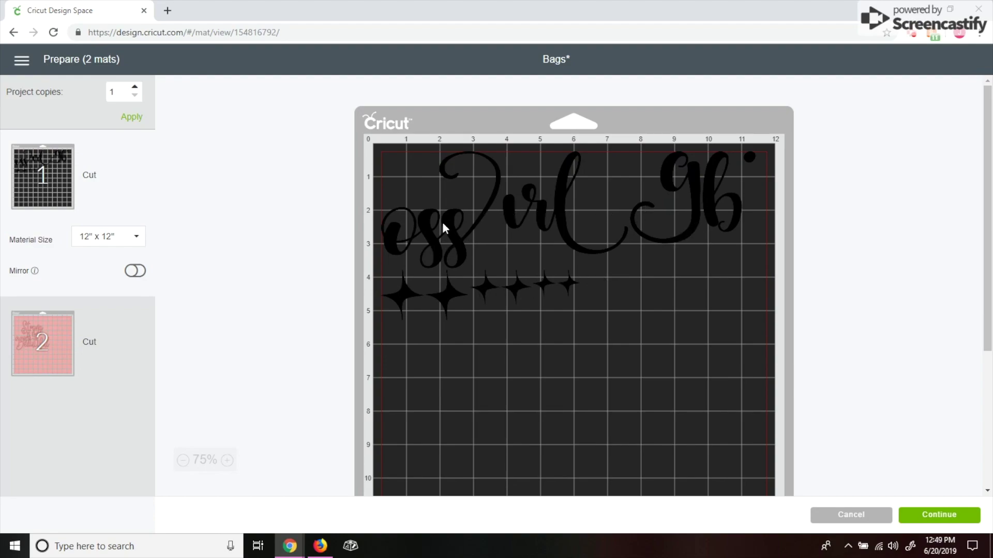
pyautogui.click(846, 519)
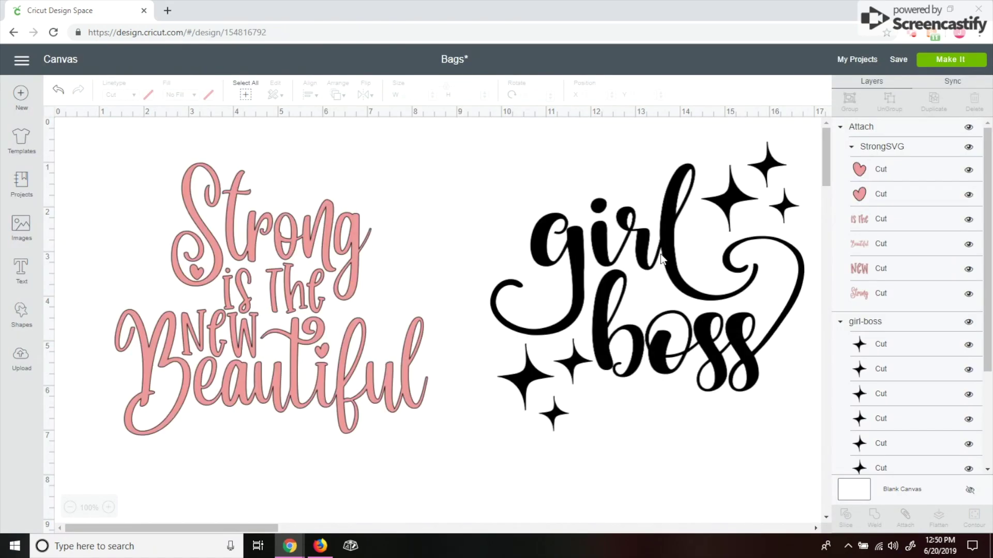
# Attach the girl boss pieces and go to the 2-mat Prepare screen.
pyautogui.click(664, 253)
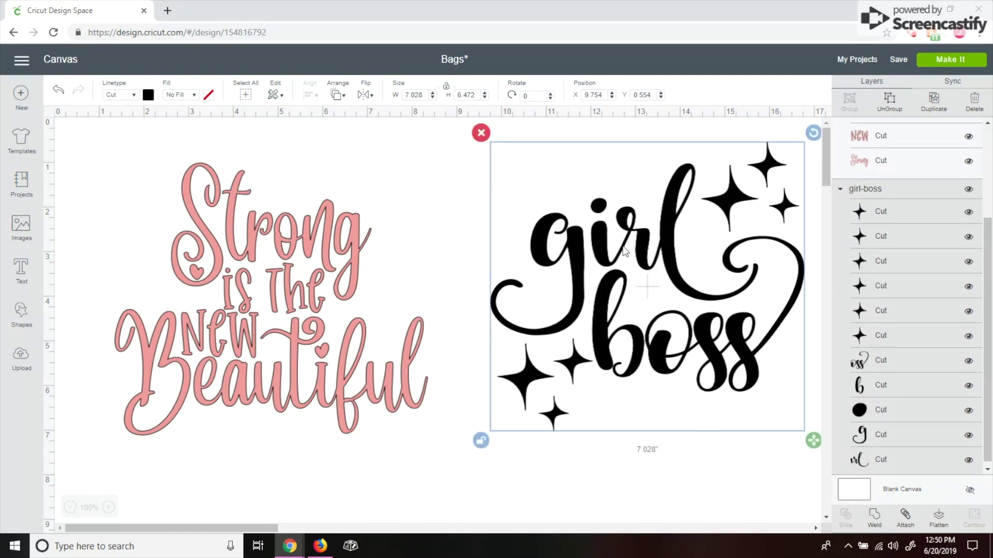
pyautogui.click(904, 529)
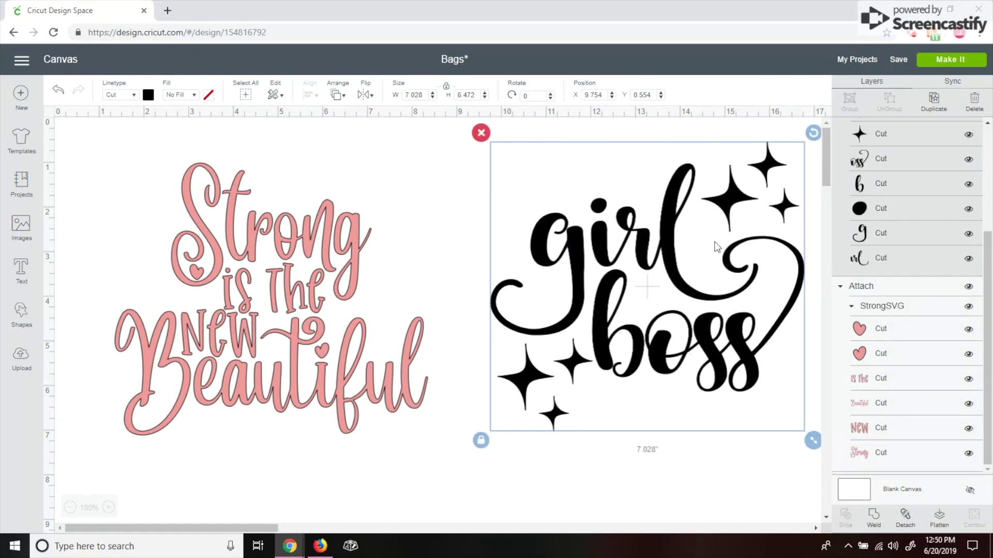
pyautogui.click(950, 59)
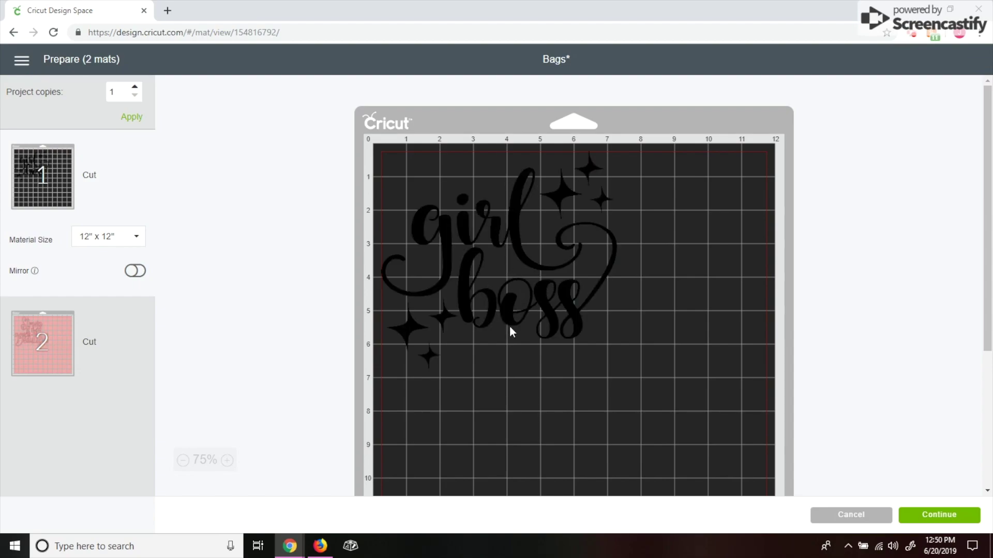
# Turn on mirroring for mat 1 (girl boss) and mat 2 (Strong).
pyautogui.click(137, 274)
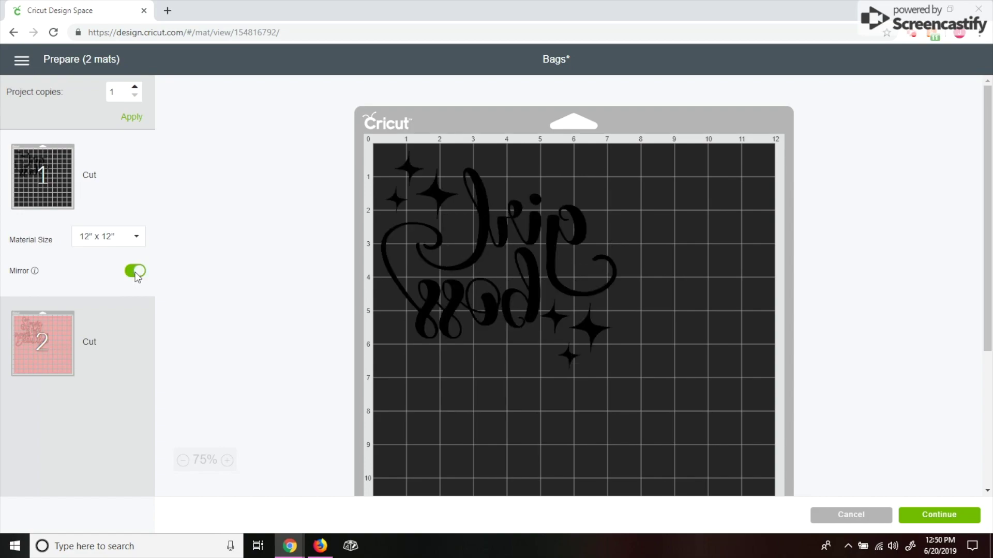
pyautogui.click(55, 362)
pyautogui.click(135, 360)
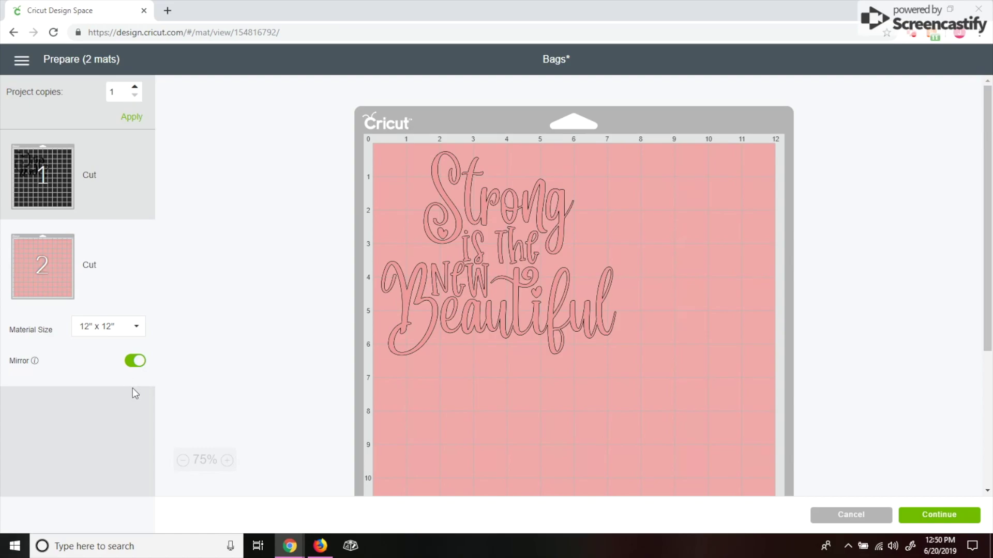
pyautogui.click(66, 204)
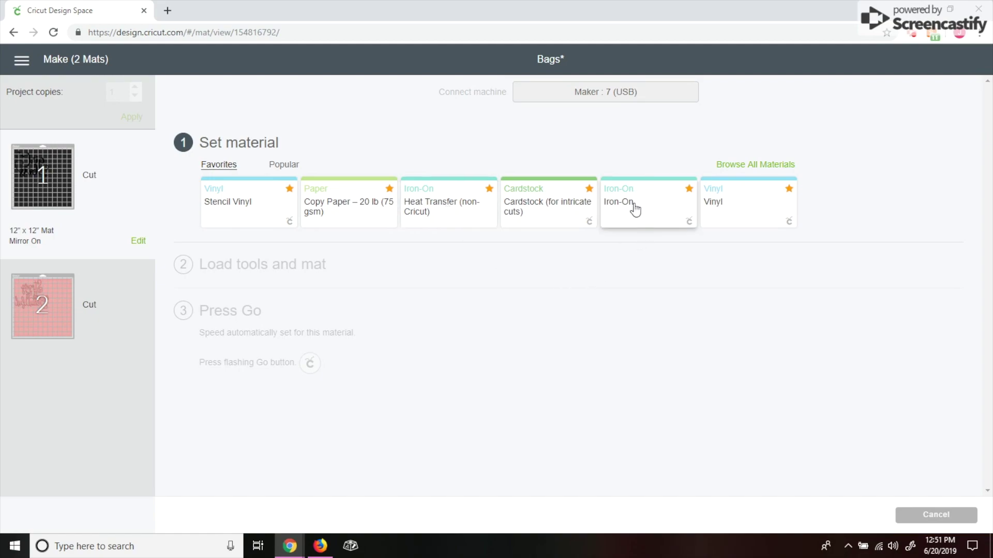
# Choose Heat Transfer (non-Cricut) from the Favorites materials.
pyautogui.click(457, 214)
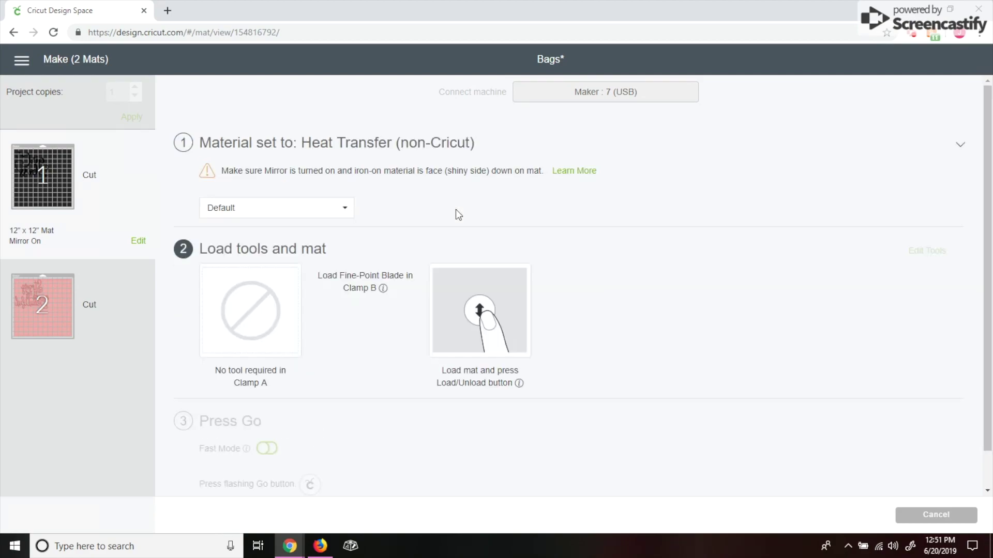